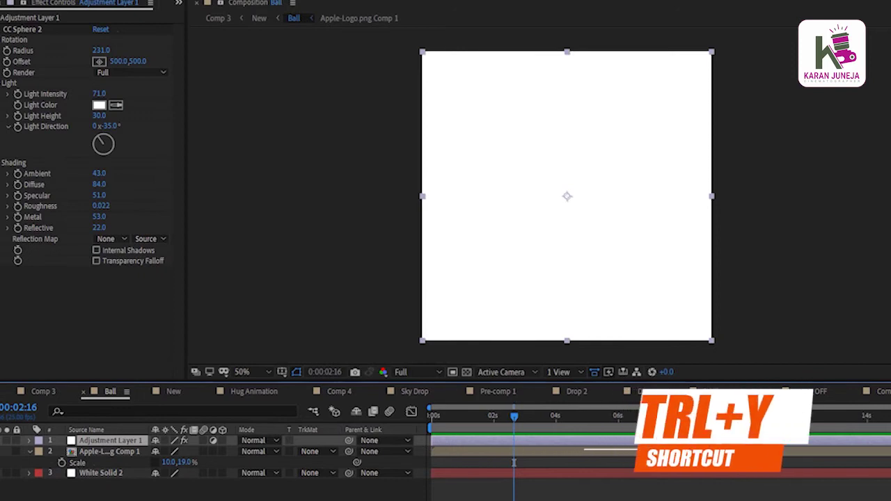
Select Adjustment Layer 1 in the Ball comp and search the effects for CC Sphere
{"action": "key", "text": "ctrl+shift+a"}
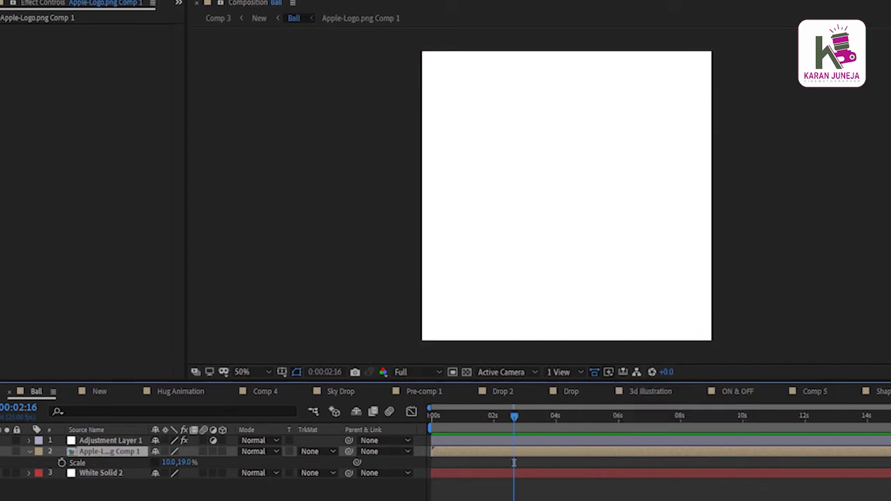
{"action": "left_click", "coordinate": [111, 441]}
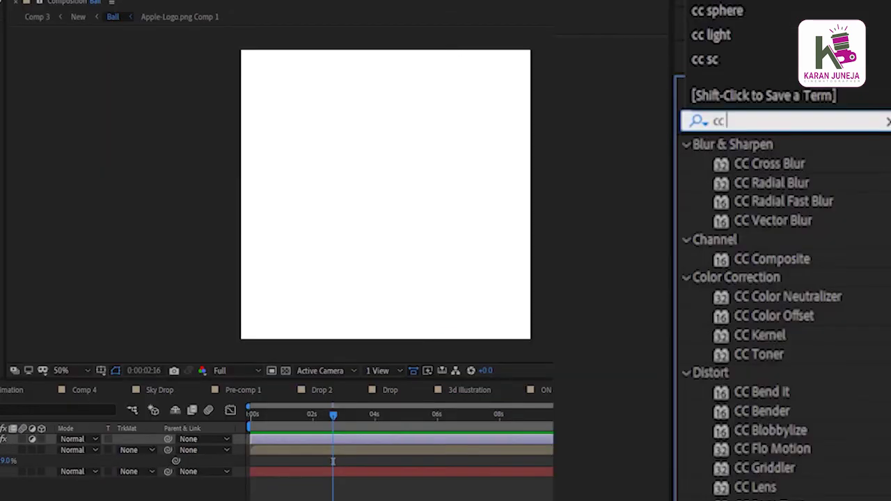
{"action": "type", "text": "sphere"}
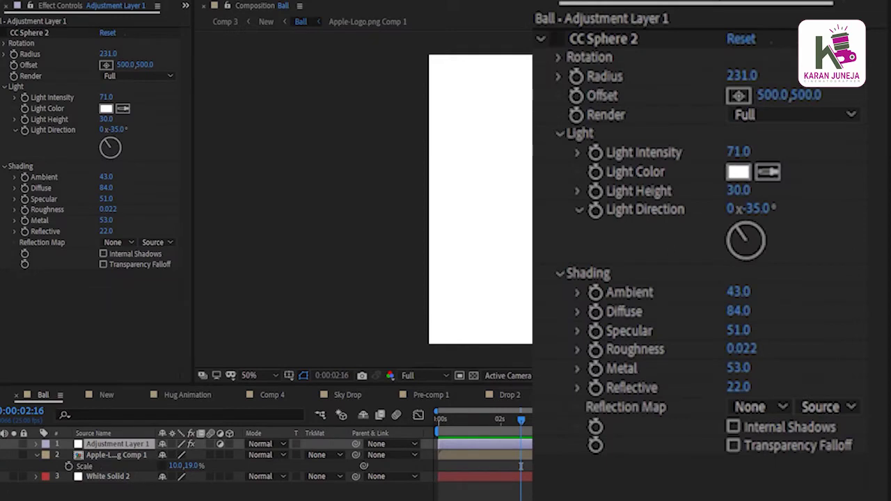
Set the Reflective shading value of the CC Sphere effect on Adjustment Layer 1 to 23
{"action": "left_click", "coordinate": [107, 231]}
{"action": "type", "text": "23"}
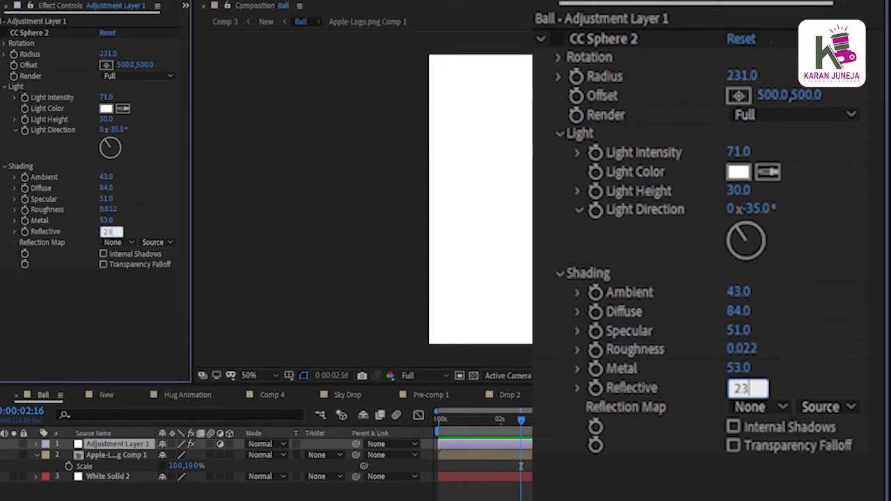
{"action": "key", "text": "Return"}
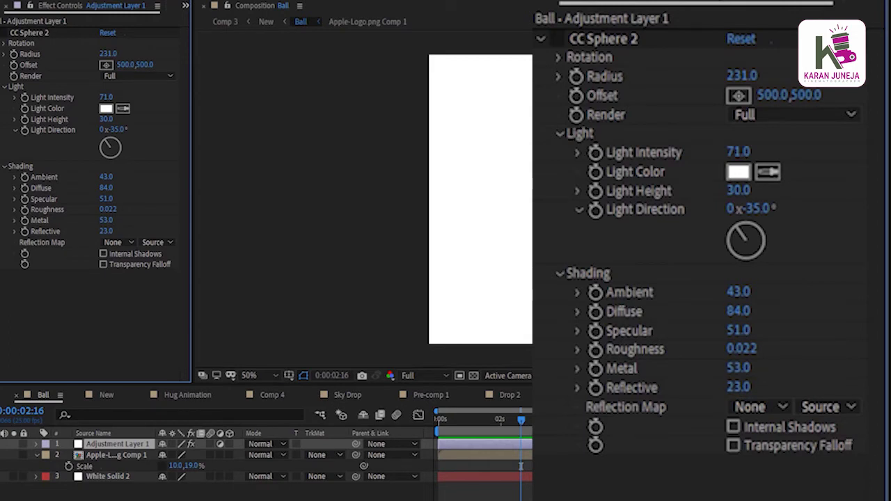
{"action": "left_click", "coordinate": [118, 444]}
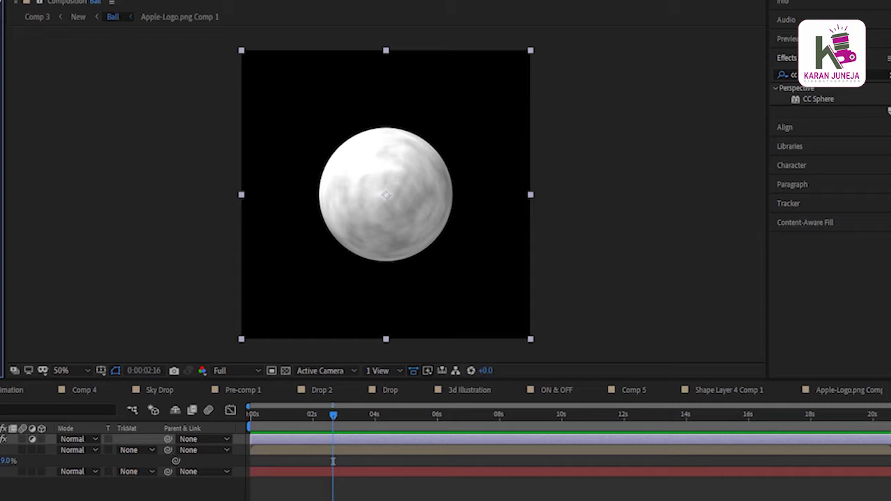
{"action": "left_click", "coordinate": [1, 450]}
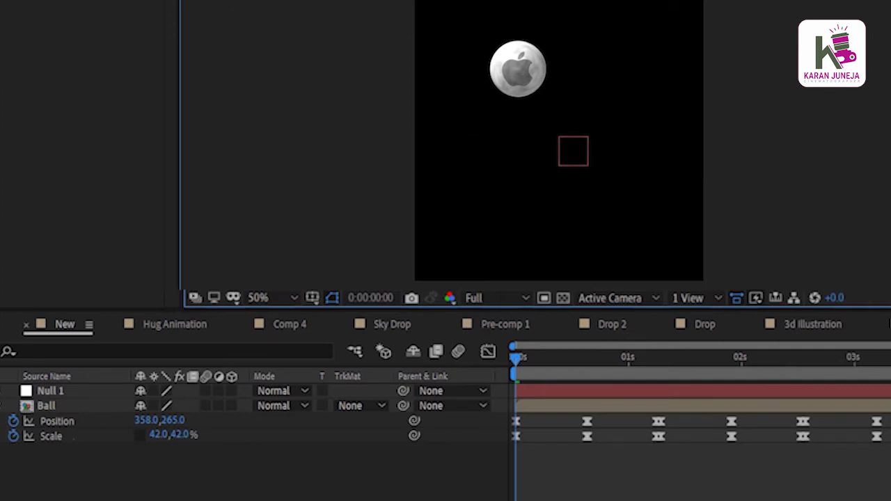
Preview the ball bounce in the New comp and compare its stretch and squash keyframes at frames 15 and 16
{"action": "key", "text": "space"}
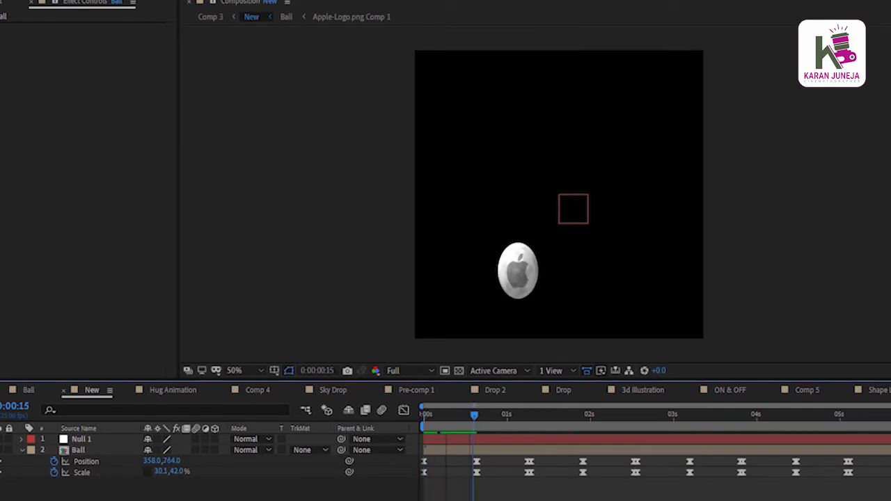
{"action": "key", "text": "Page_Down"}
{"action": "key", "text": "equal"}
{"action": "key", "text": "equal"}
{"action": "key", "text": "equal"}
{"action": "key", "text": "equal"}
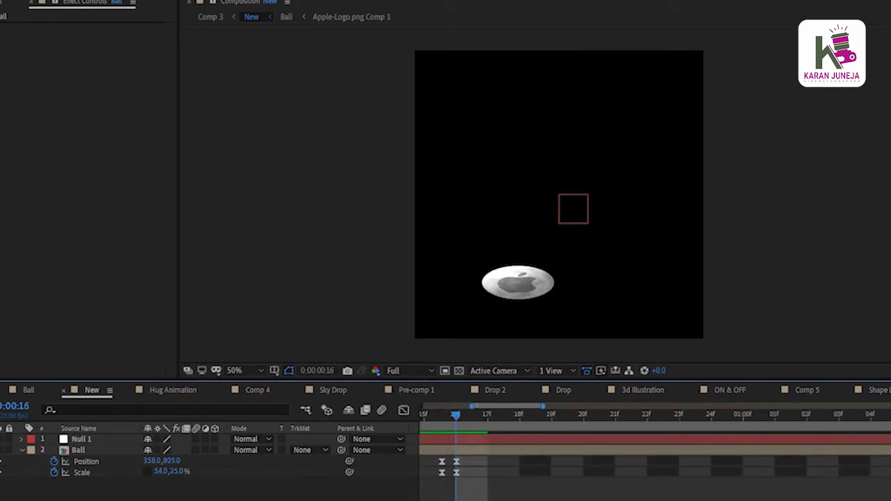
{"action": "left_click_drag", "start_coordinate": [456, 415], "coordinate": [425, 415]}
{"action": "key", "text": "minus"}
{"action": "key", "text": "minus"}
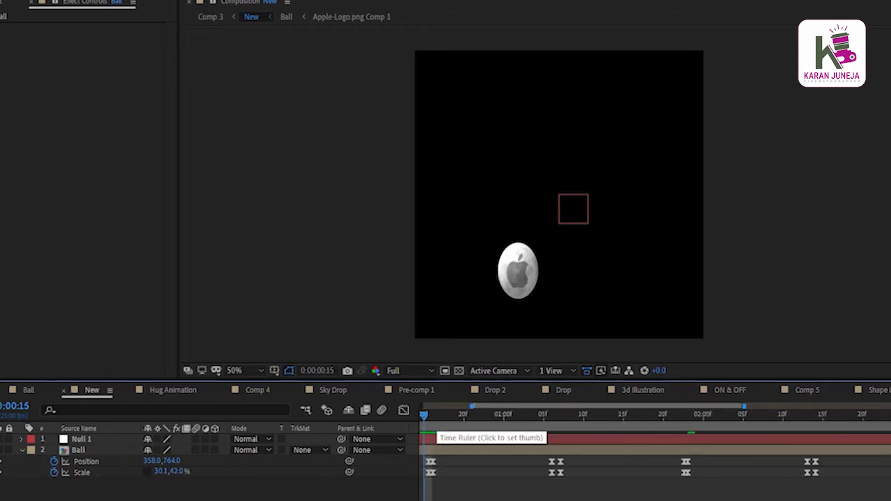
Replay the ball's bounce from the start of the New comp and scrub through the rebound
{"action": "key", "text": "space"}
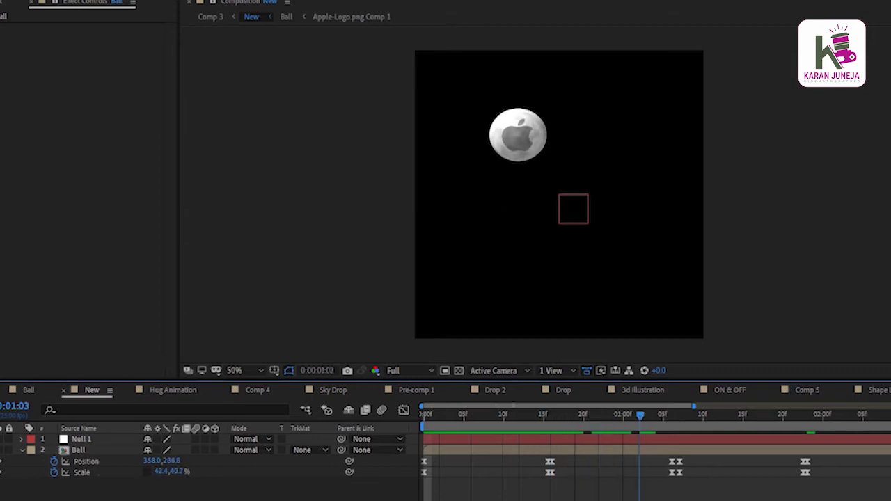
{"action": "left_click_drag", "start_coordinate": [688, 415], "coordinate": [424, 415]}
{"action": "key", "text": "space"}
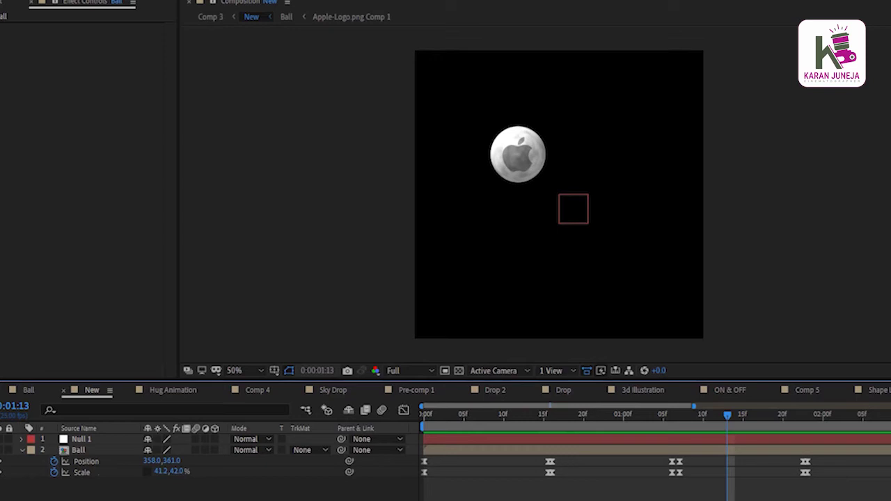
{"action": "key", "text": "space"}
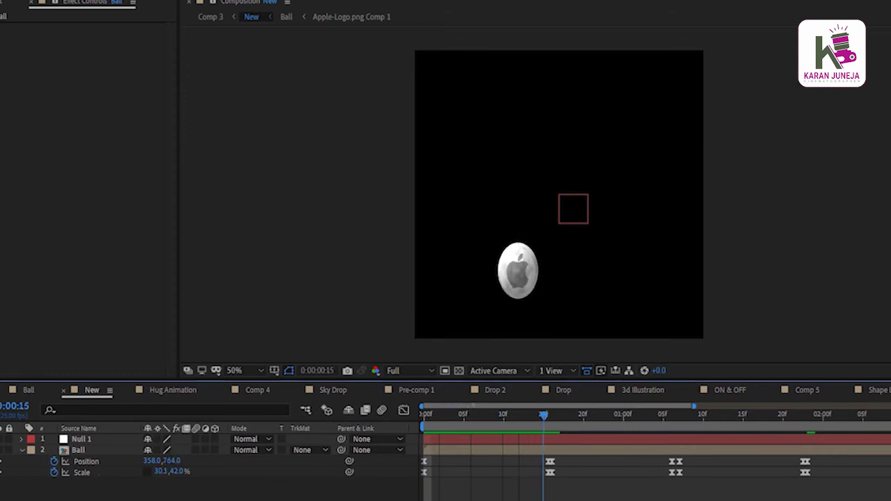
{"action": "left_click_drag", "start_coordinate": [679, 416], "coordinate": [423, 416]}
{"action": "key", "text": "space"}
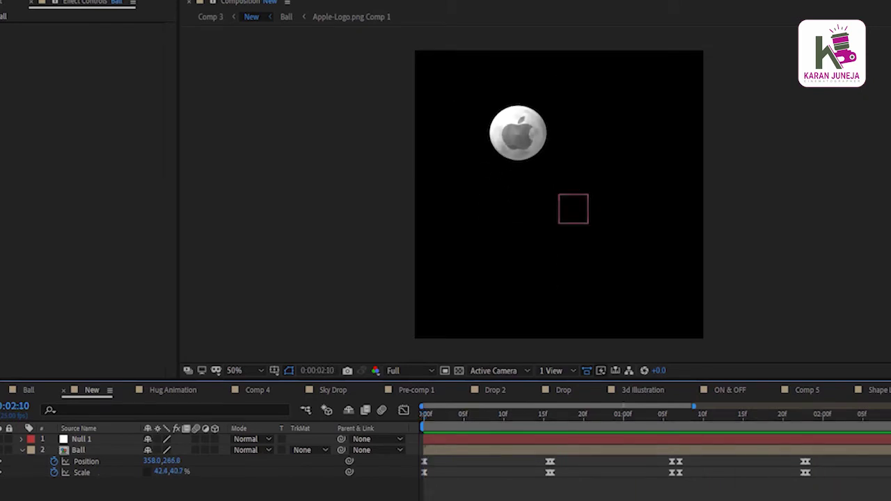
{"action": "left_click_drag", "start_coordinate": [634, 415], "coordinate": [727, 415]}
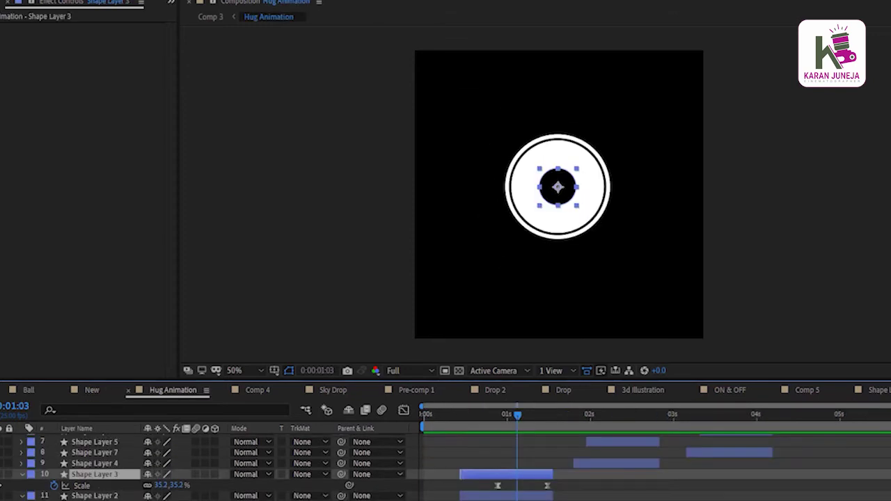
Enlarge the timeline area and preview the growing circles of Shape Layers 1 to 3 in Hug Animation from frame 12
{"action": "left_click_drag", "start_coordinate": [517, 414], "coordinate": [464, 415]}
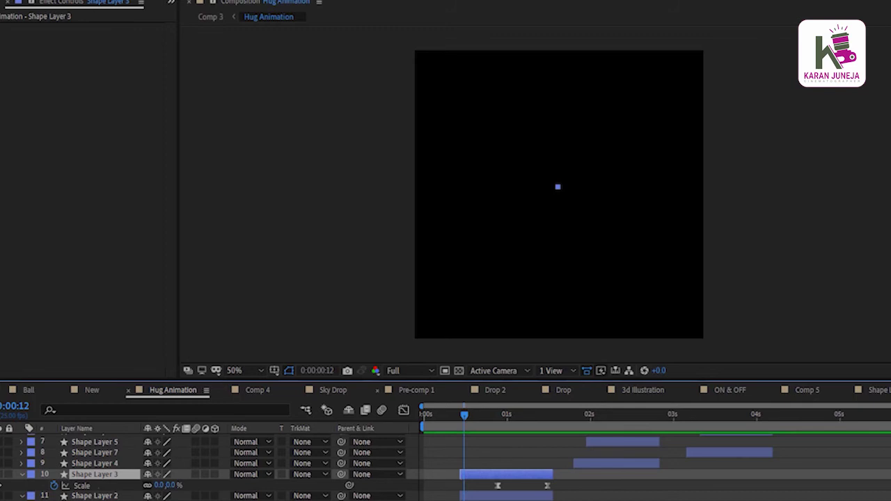
{"action": "left_click_drag", "start_coordinate": [465, 381], "coordinate": [464, 327]}
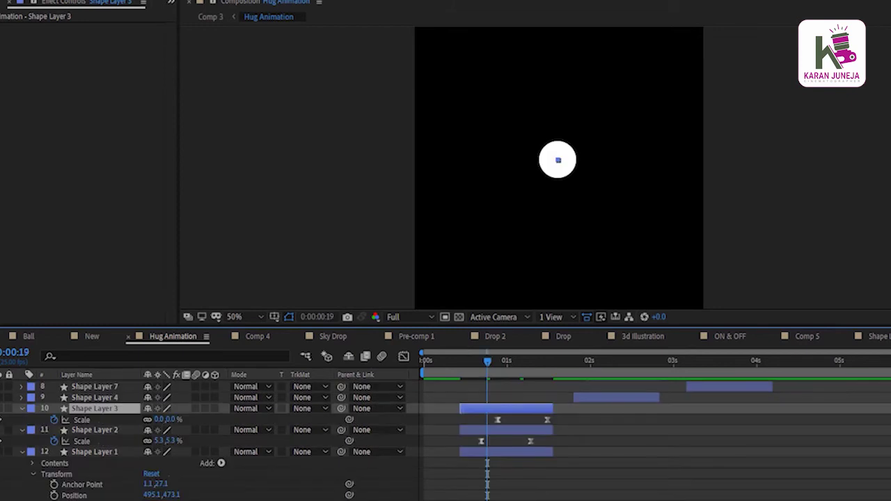
{"action": "key", "text": "space"}
{"action": "left_click_drag", "start_coordinate": [520, 361], "coordinate": [510, 361]}
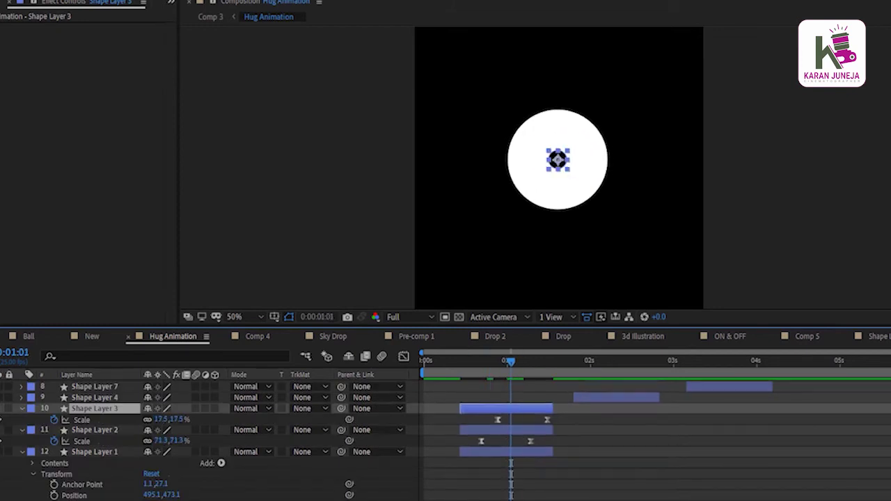
Go frame by frame through the circles' Scale animation in Hug Animation, examining the frames from 0:00:01:00 to 0:00:01:02
{"action": "key", "text": "Page_Down"}
{"action": "key", "text": "Page_Down"}
{"action": "key", "text": "Page_Down"}
{"action": "key", "text": "Page_Down"}
{"action": "key", "text": "Page_Down"}
{"action": "key", "text": "Page_Down"}
{"action": "key", "text": "Page_Down"}
{"action": "left_click_drag", "start_coordinate": [533, 361], "coordinate": [507, 361]}
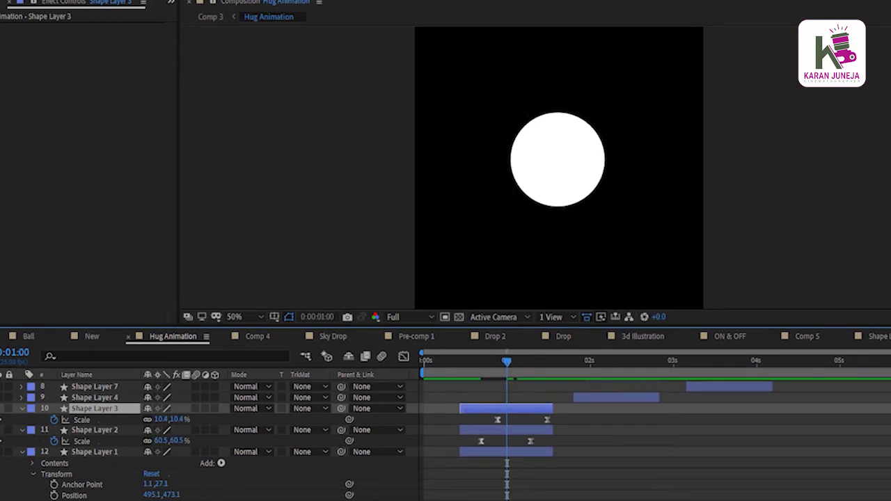
{"action": "key", "text": "Page_Down"}
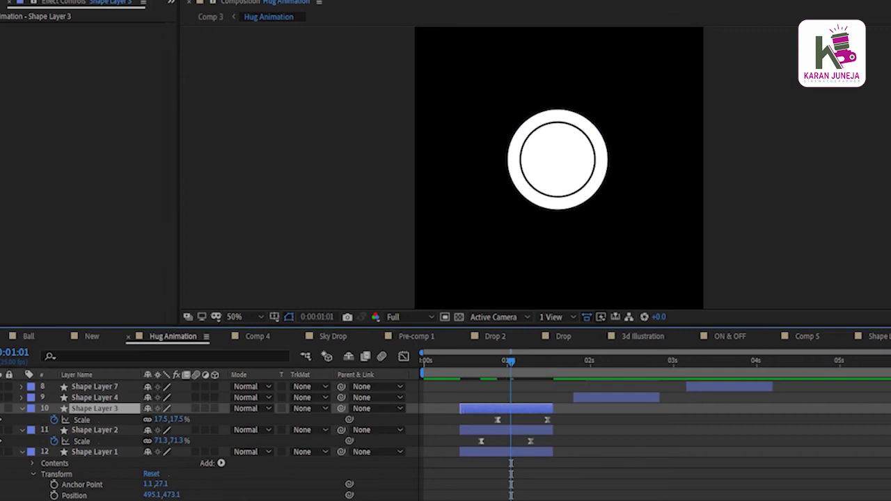
{"action": "mouse_move", "coordinate": [511, 361]}
{"action": "left_mouse_down"}
{"action": "mouse_move", "coordinate": [481, 361]}
{"action": "mouse_move", "coordinate": [513, 362]}
{"action": "left_mouse_up"}
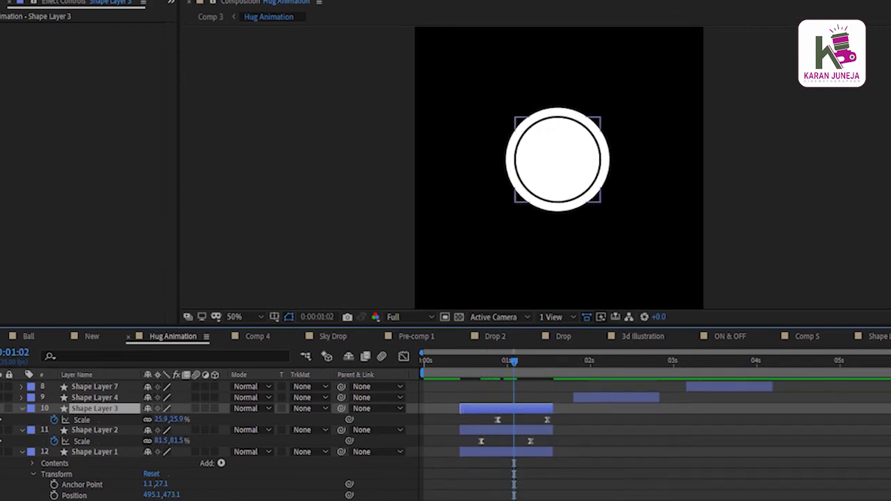
Select the Shape Layer 2 circle in the composition and examine its black outline up close
{"action": "left_click", "coordinate": [557, 160]}
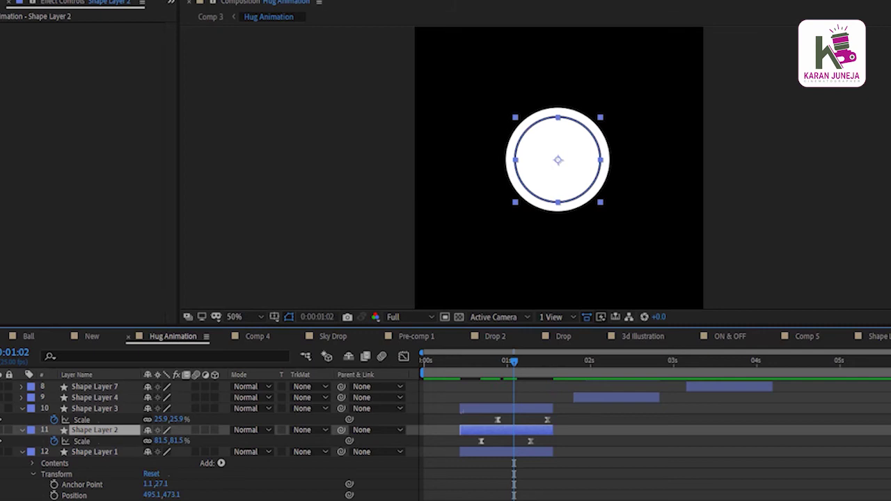
{"action": "scroll", "coordinate": [557, 160], "scroll_direction": "up", "scroll_amount": 3}
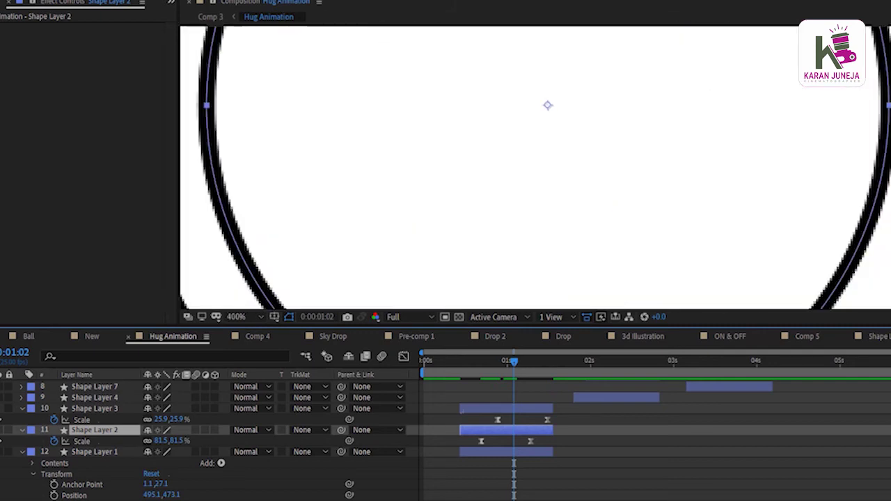
{"action": "scroll", "coordinate": [559, 167], "scroll_direction": "down", "scroll_amount": 6}
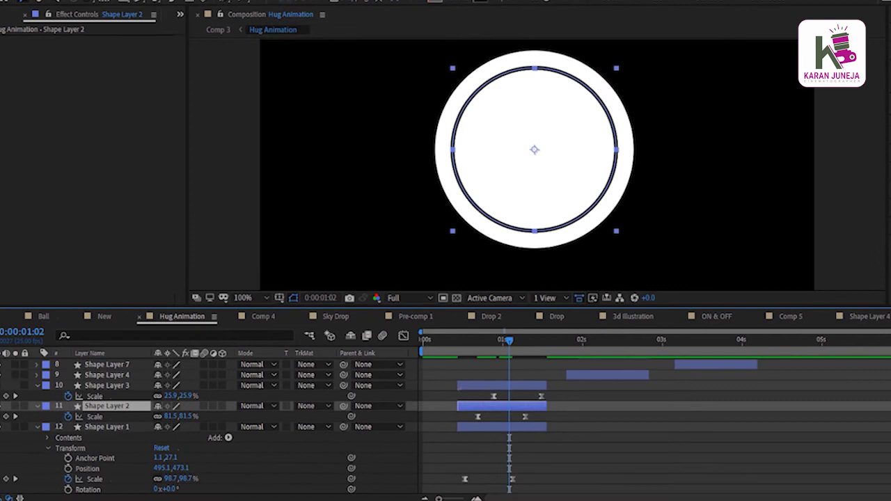
Open Comp 3 and preview the bouncing ball together with the flattened Hug Animation layer
{"action": "left_click", "coordinate": [217, 30]}
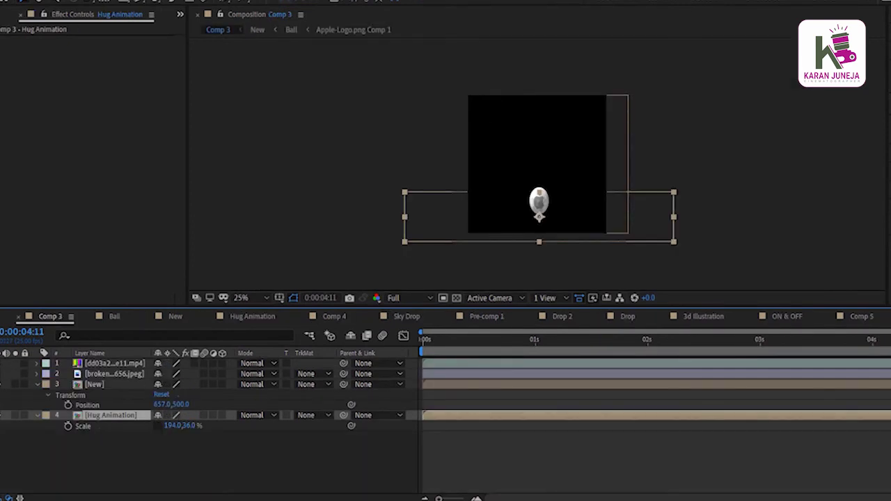
{"action": "left_click_drag", "start_coordinate": [432, 340], "coordinate": [463, 340]}
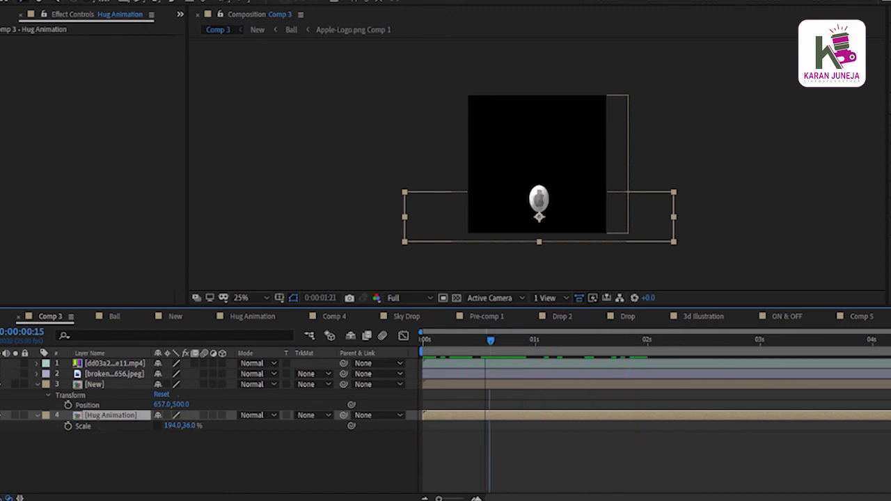
{"action": "scroll", "coordinate": [537, 165], "scroll_direction": "up", "scroll_amount": 2}
{"action": "scroll", "coordinate": [538, 165], "scroll_direction": "down", "scroll_amount": 2}
{"action": "left_click", "coordinate": [668, 153]}
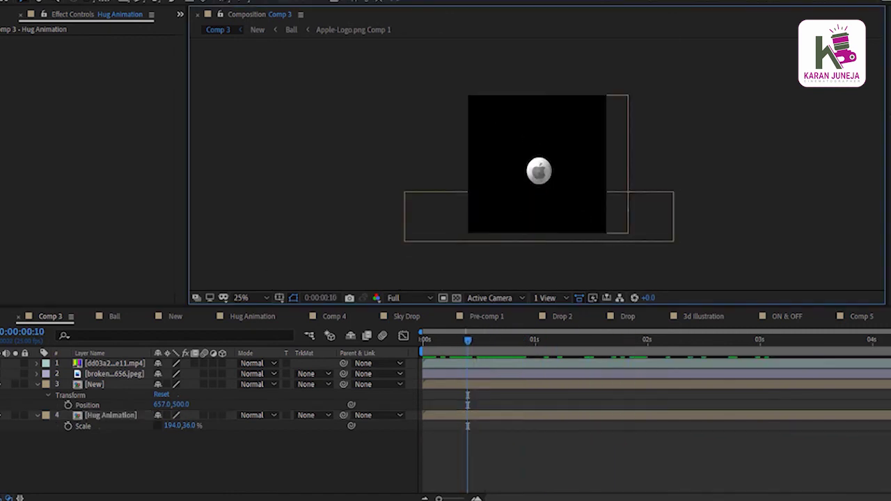
{"action": "key", "text": "space"}
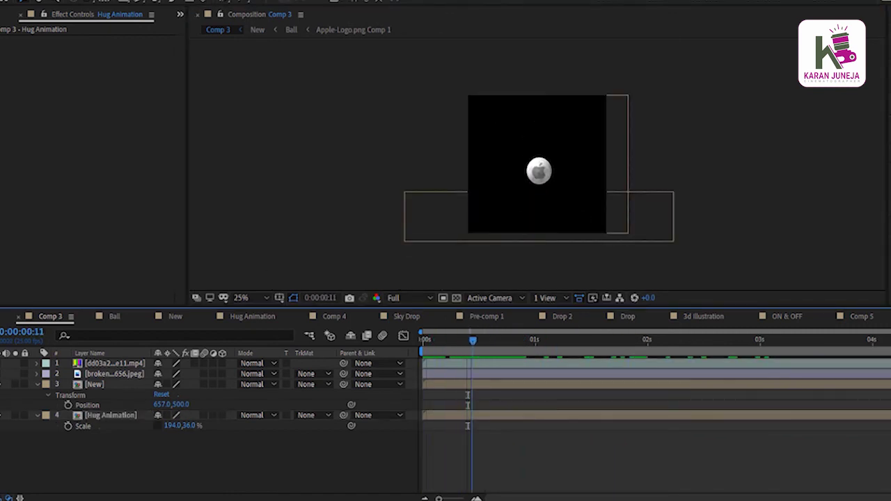